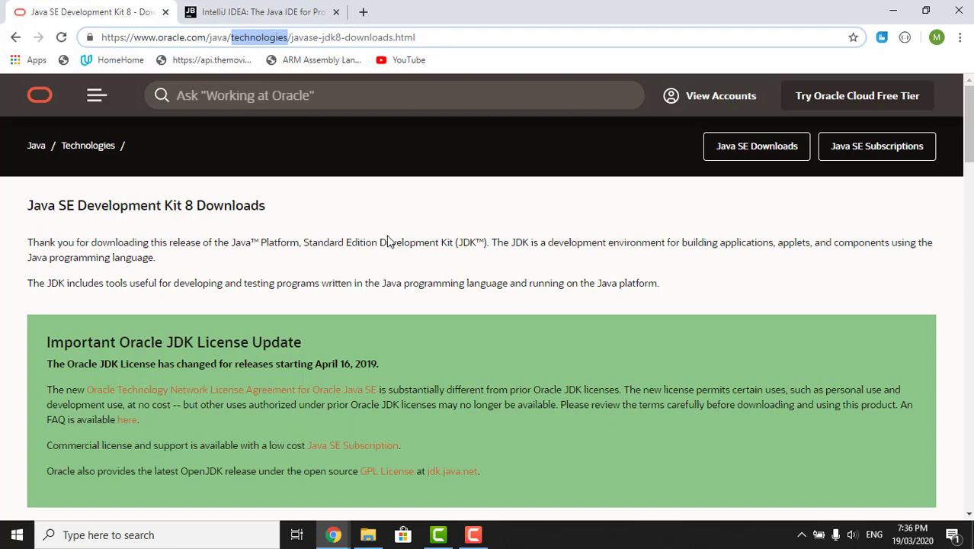
Look through the Java SE Development Kit 8u241 download table for the Windows x86 and x64 packages
click(389, 241)
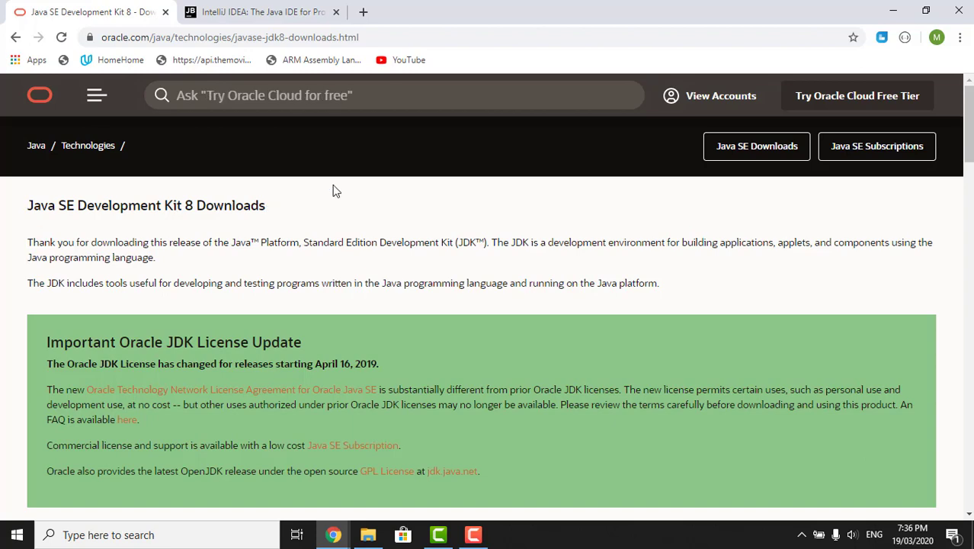
scroll(967, 153, down, 8)
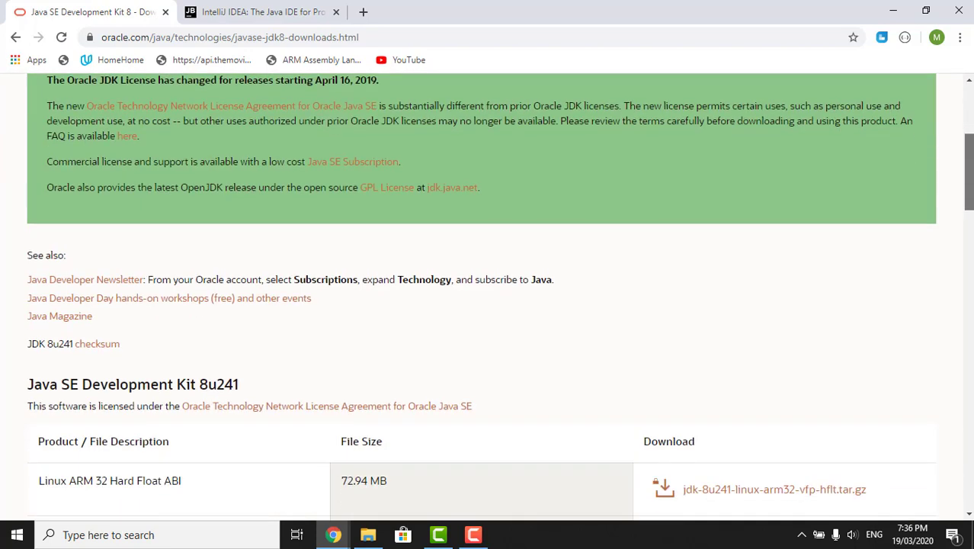
scroll(488, 305, down, 6)
scroll(487, 304, up, 13)
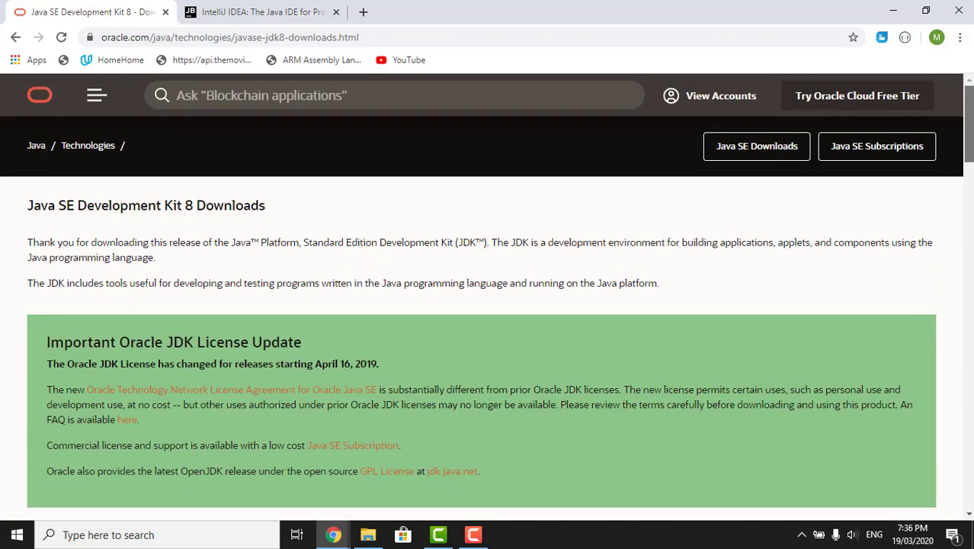
scroll(488, 294, down, 3)
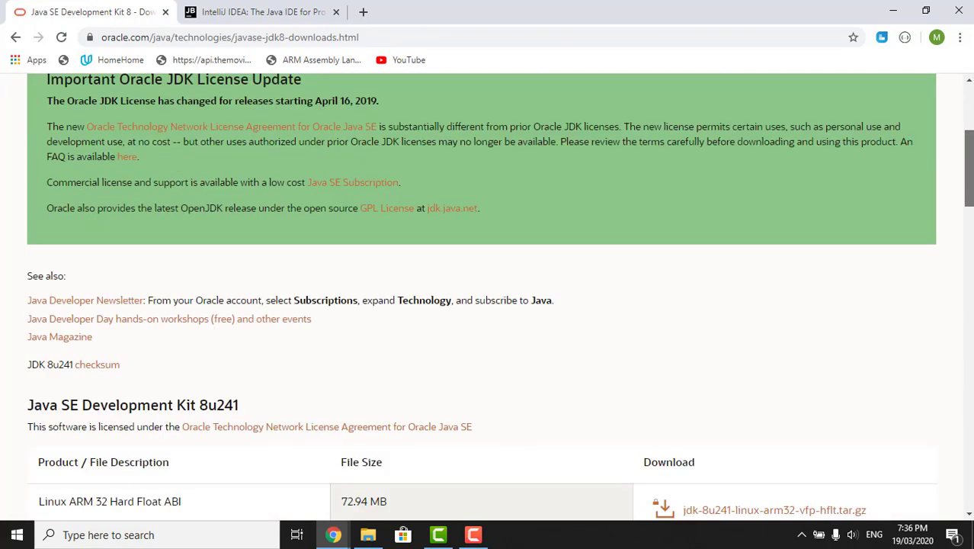
scroll(487, 305, down, 10)
scroll(488, 305, up, 4)
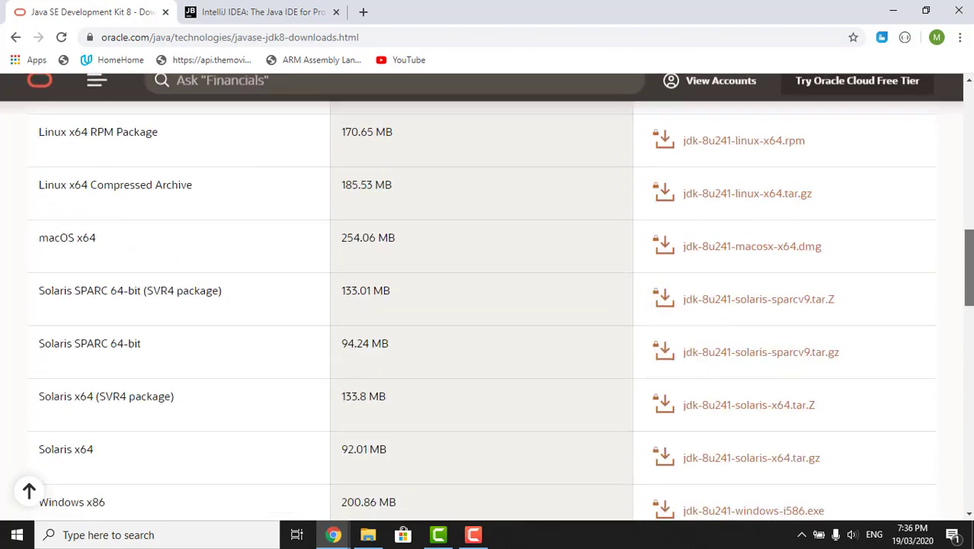
scroll(488, 304, up, 5)
scroll(487, 305, down, 4)
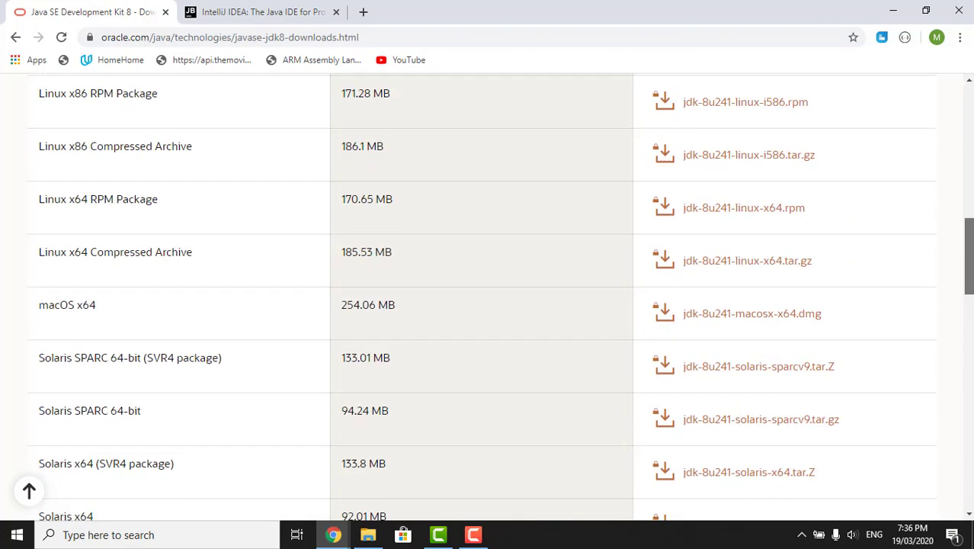
scroll(738, 214, down, 3)
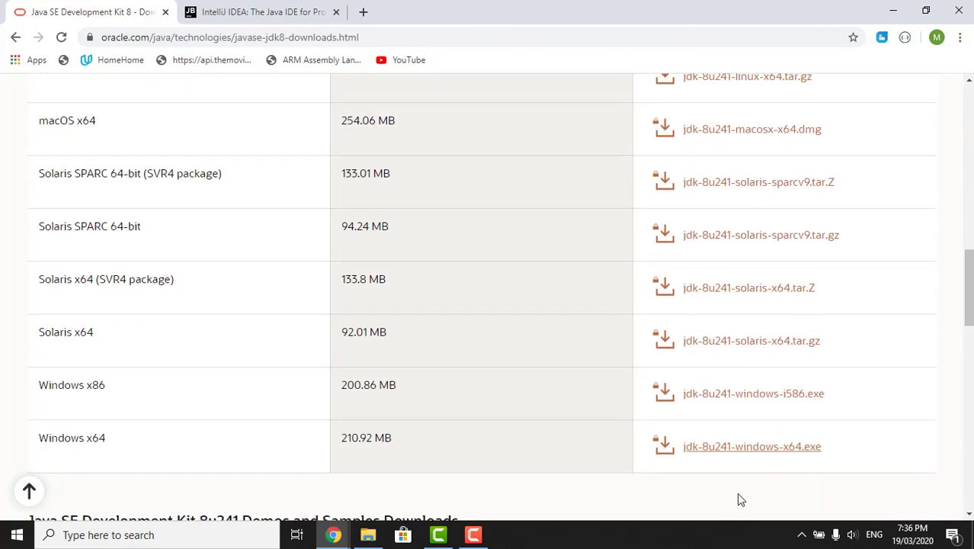
double_click(361, 384)
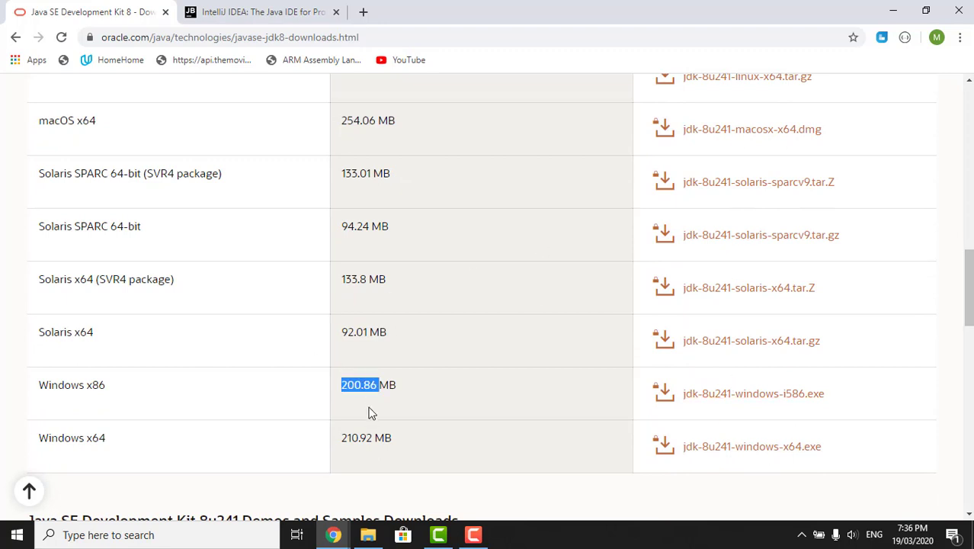
double_click(94, 440)
click(162, 444)
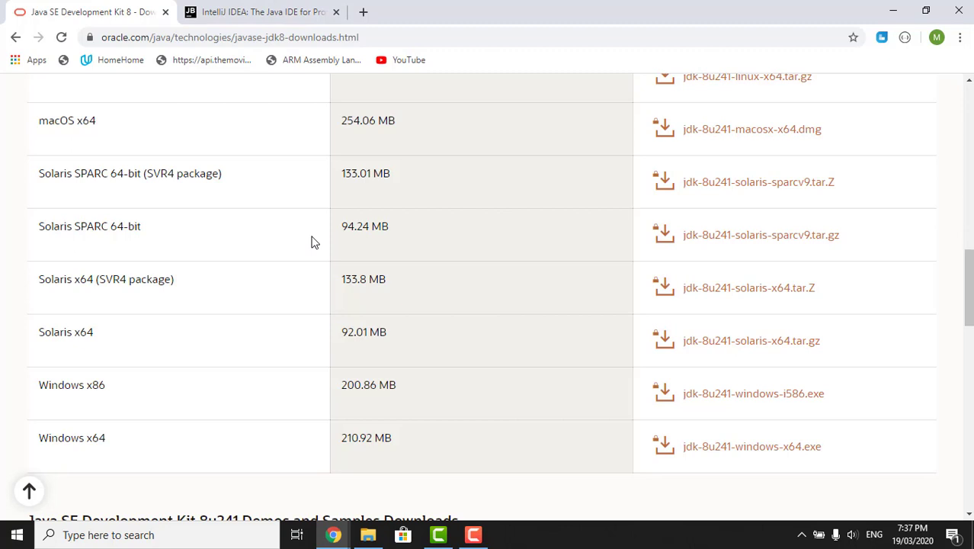
Start downloading the Windows .exe installer of IntelliJ IDEA Community from the JetBrains site, then cancel the download
click(244, 13)
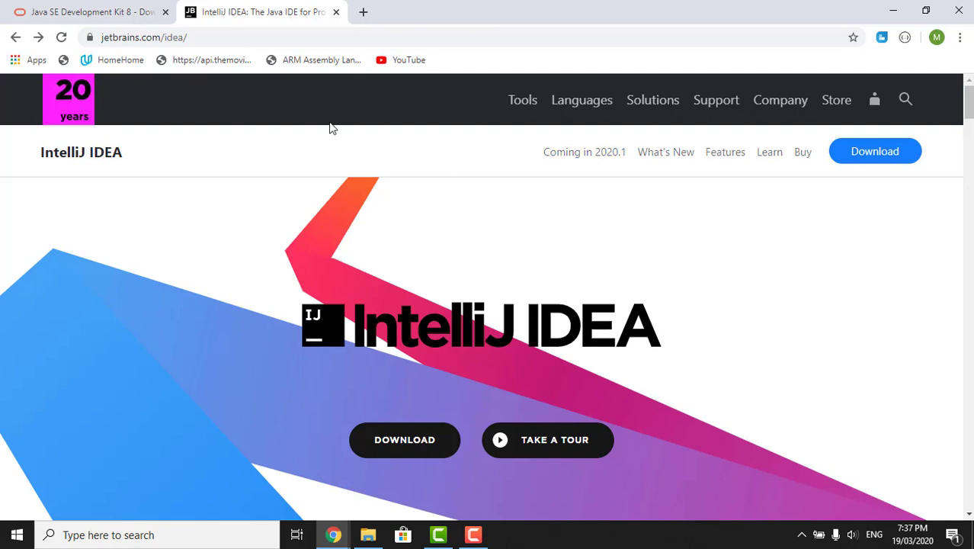
click(420, 434)
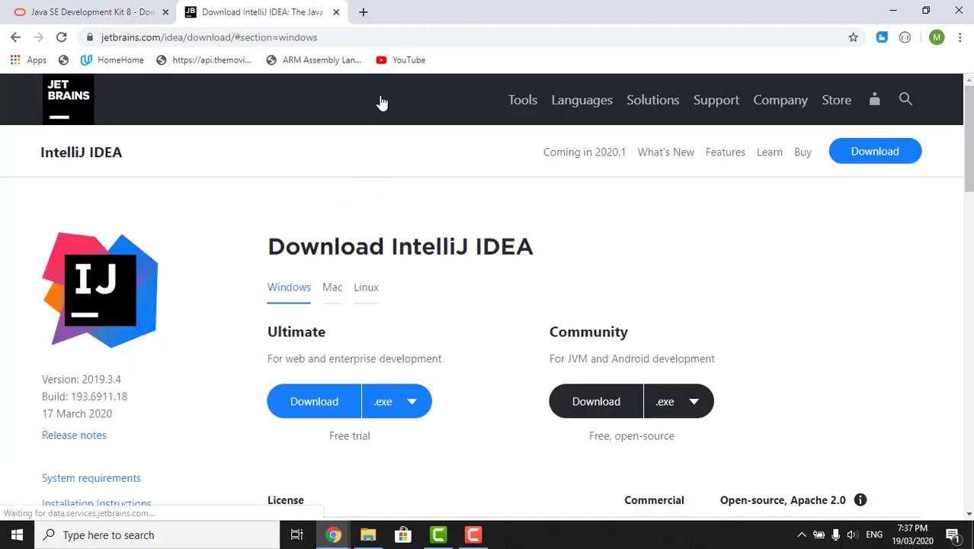
click(601, 405)
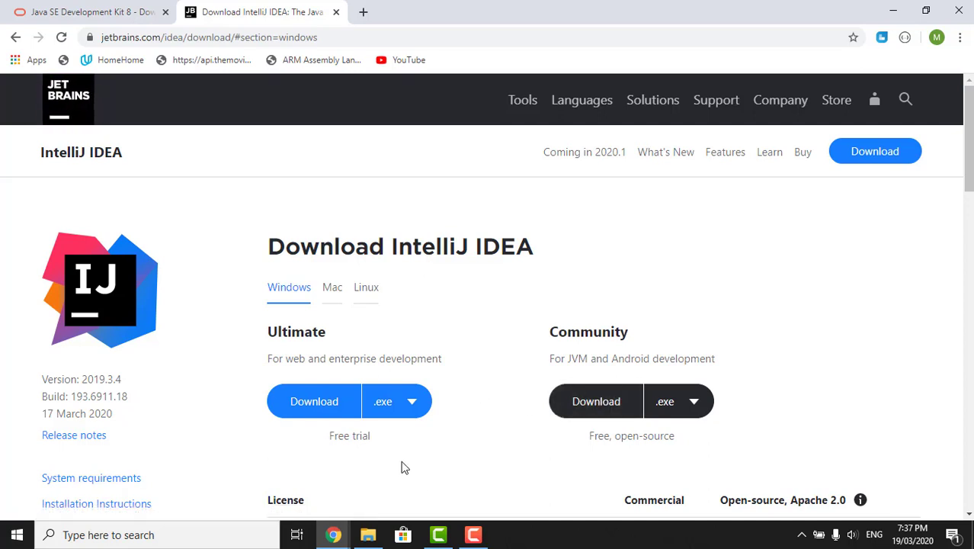
click(577, 402)
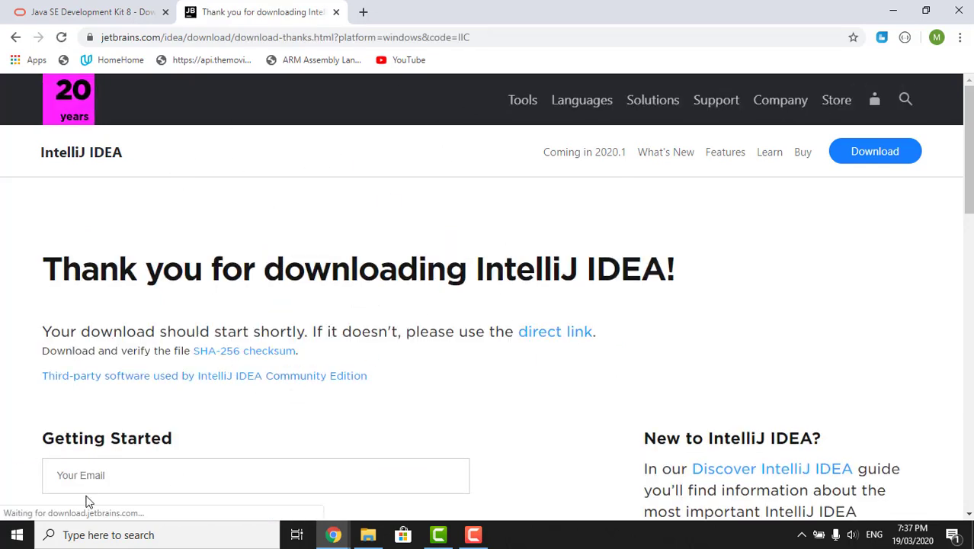
click(147, 503)
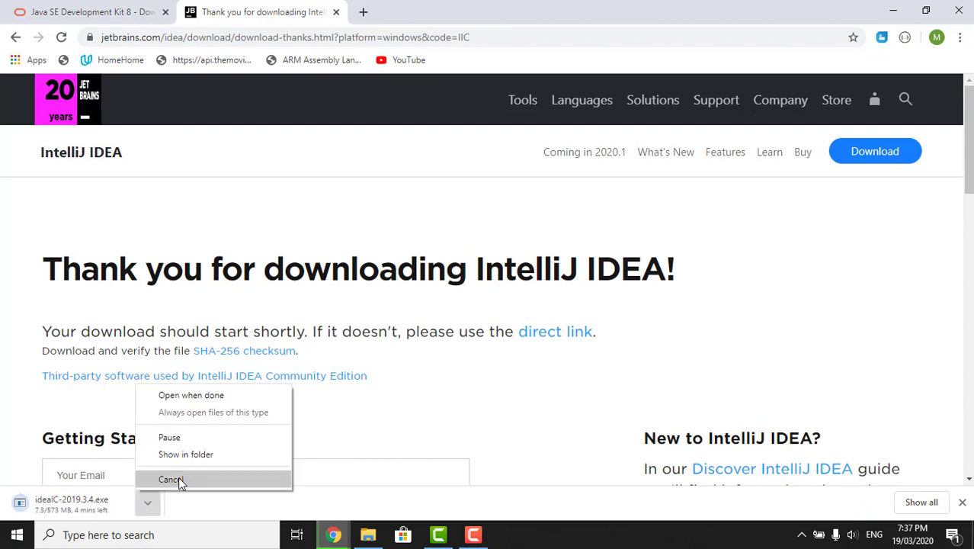
click(179, 480)
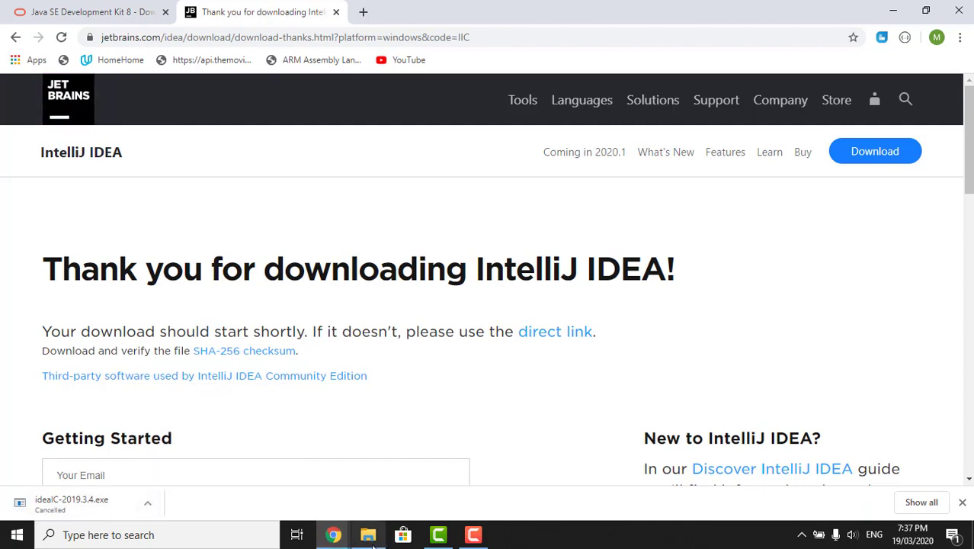
Switch to the Downloads folder in File Explorer and install jdk-13.0.2_windows-x64_bin into C:\Program Files\Java\jdk-13.0.2\
mouse_move(369, 534)
click(374, 475)
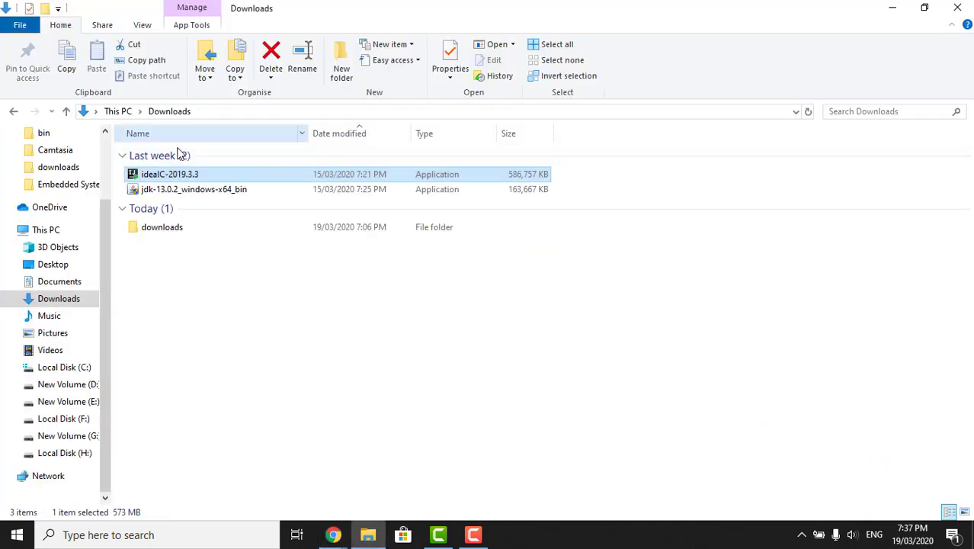
click(181, 189)
click(181, 177)
double_click(185, 190)
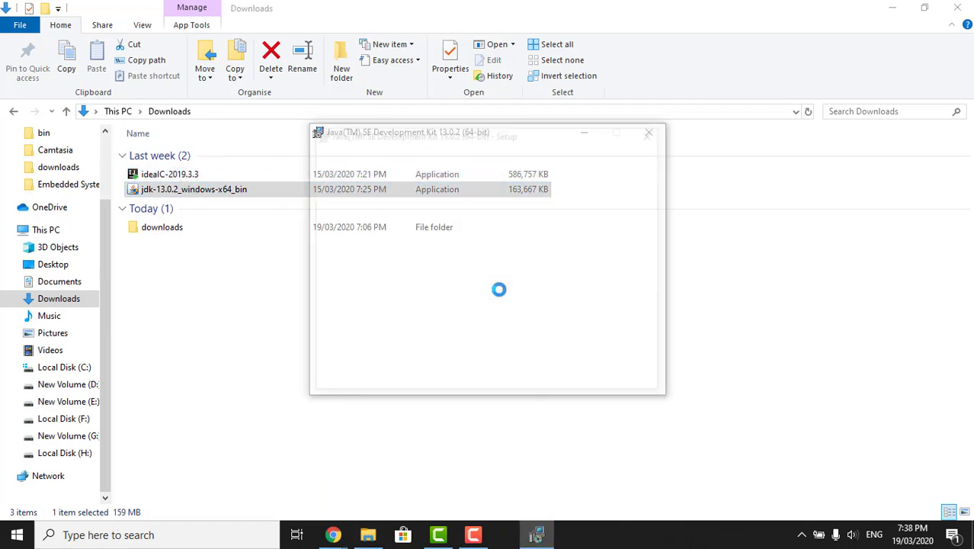
click(538, 383)
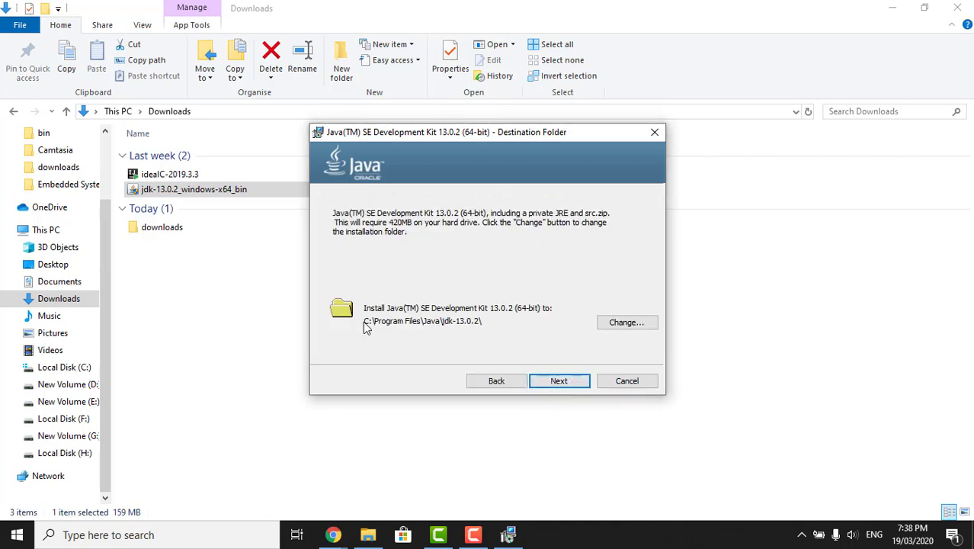
click(543, 380)
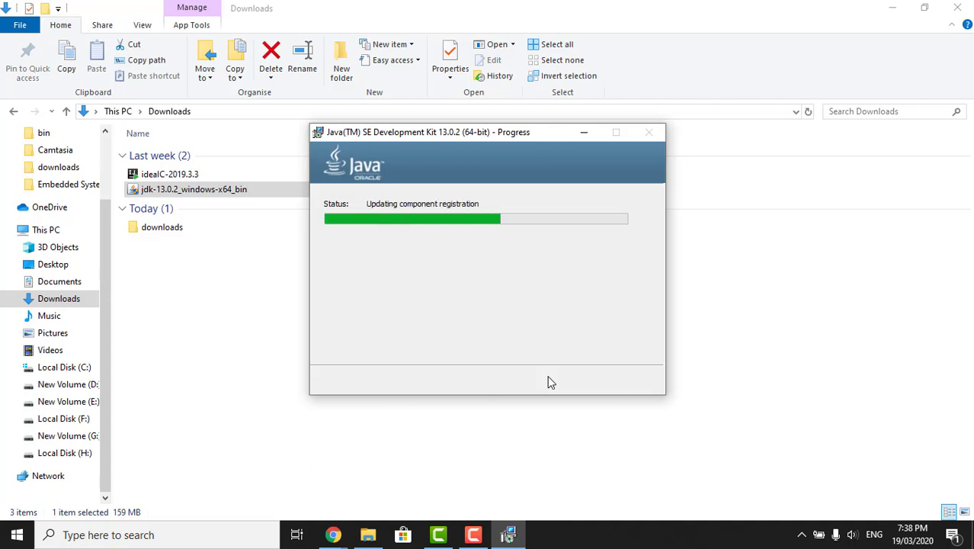
click(558, 381)
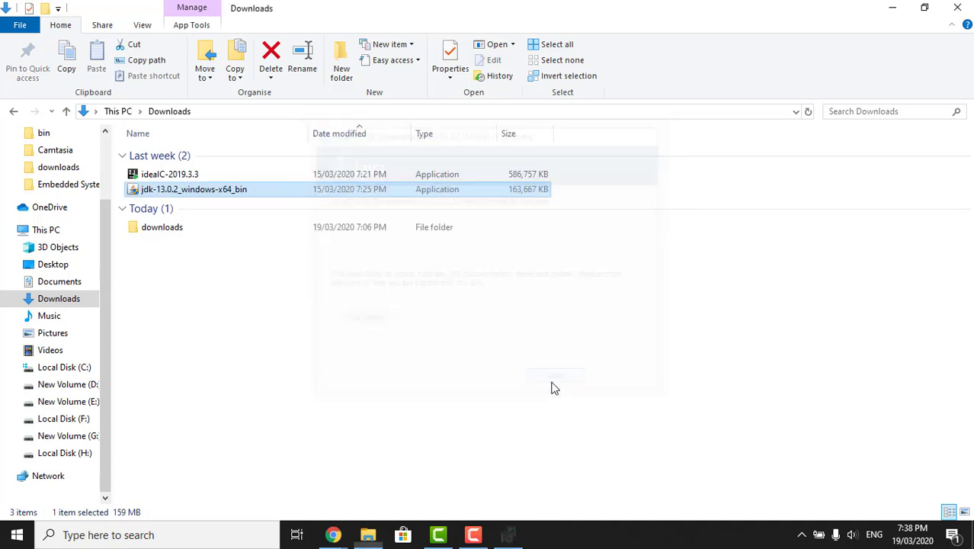
Install IntelliJ IDEA Community Edition from the ideaIC-2019.3.3 installer, keeping the default destination folder and installation options
double_click(196, 176)
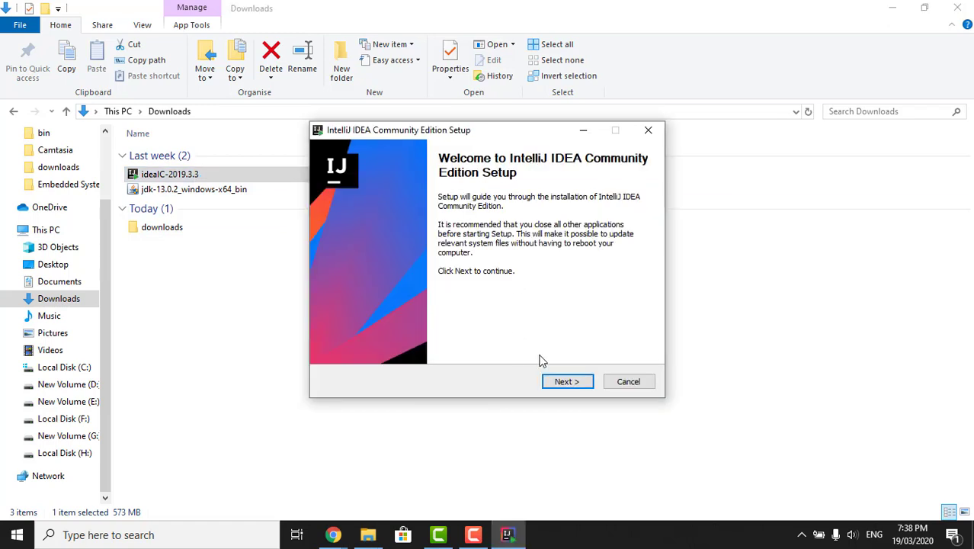
click(568, 383)
click(367, 297)
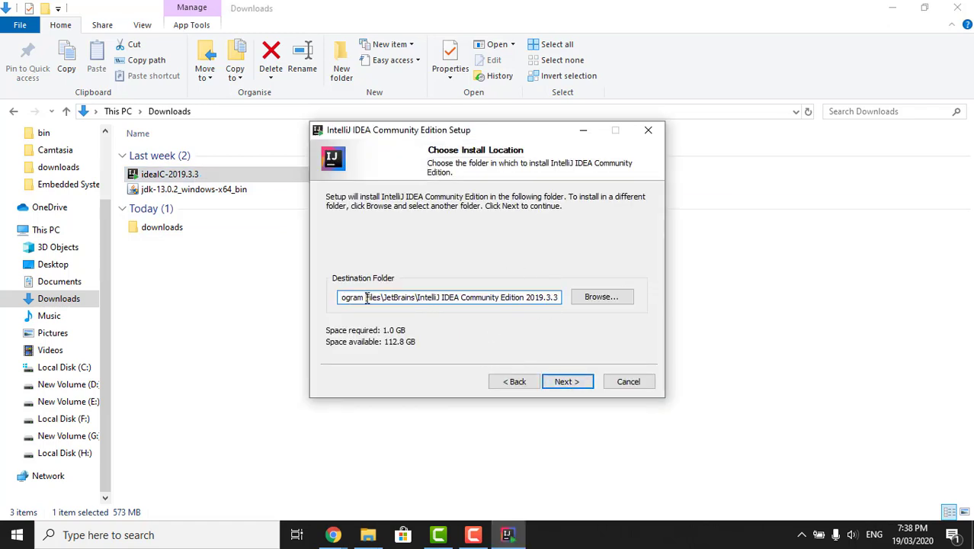
drag(343, 297, 558, 301)
click(568, 383)
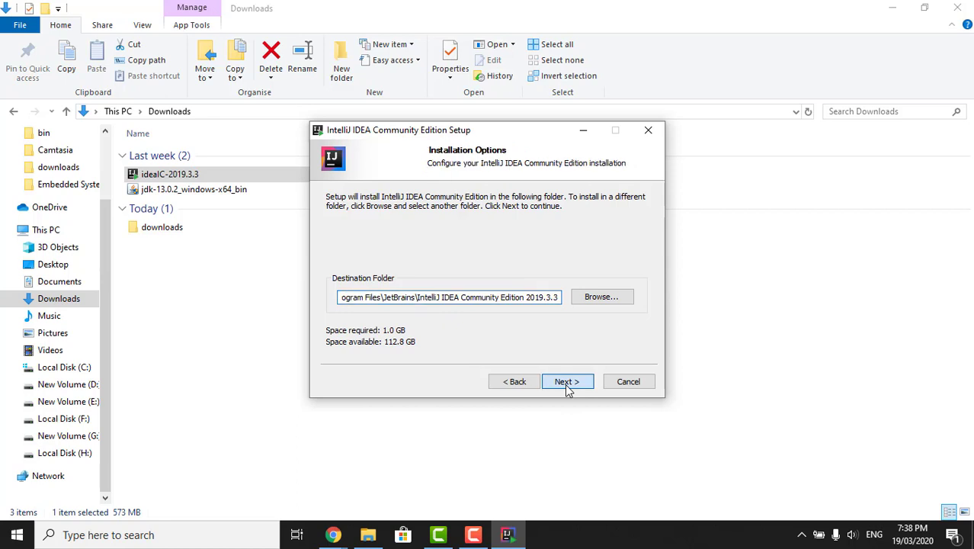
click(568, 383)
click(564, 383)
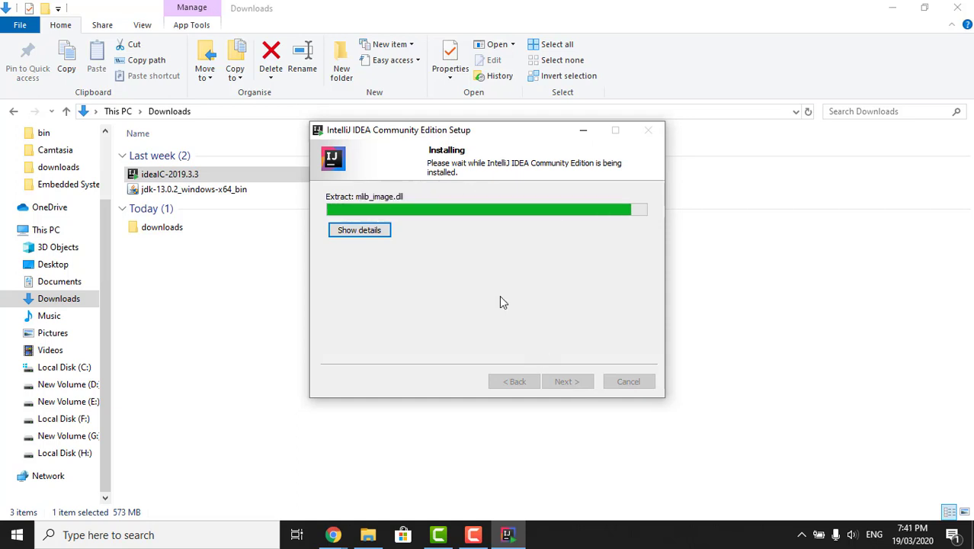
click(568, 381)
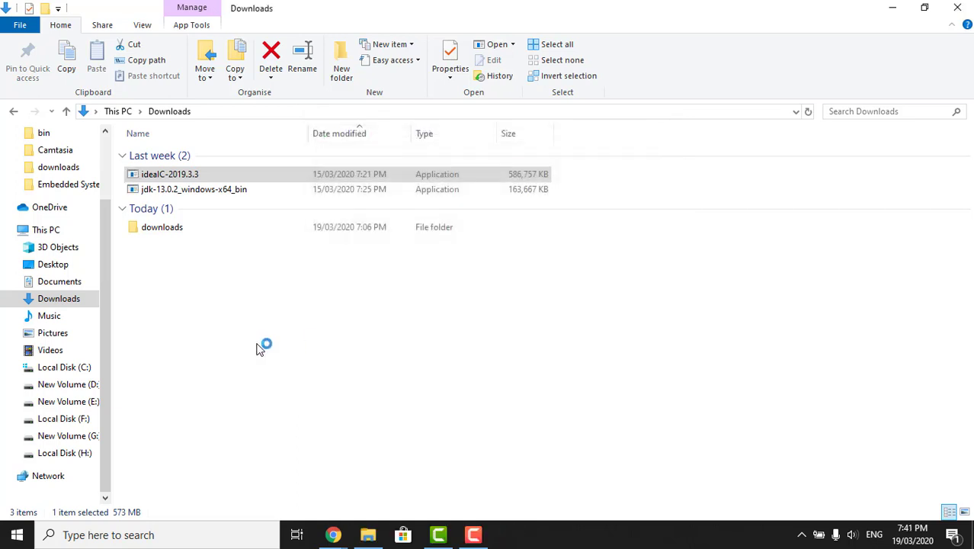
Launch IntelliJ IDEA Community Edition and choose not to import settings from a previous version
key(super)
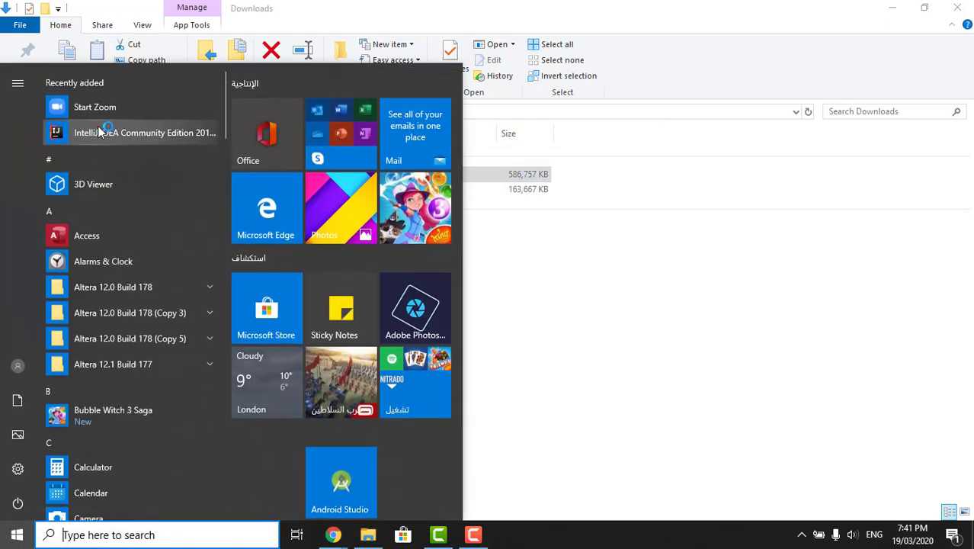
click(106, 133)
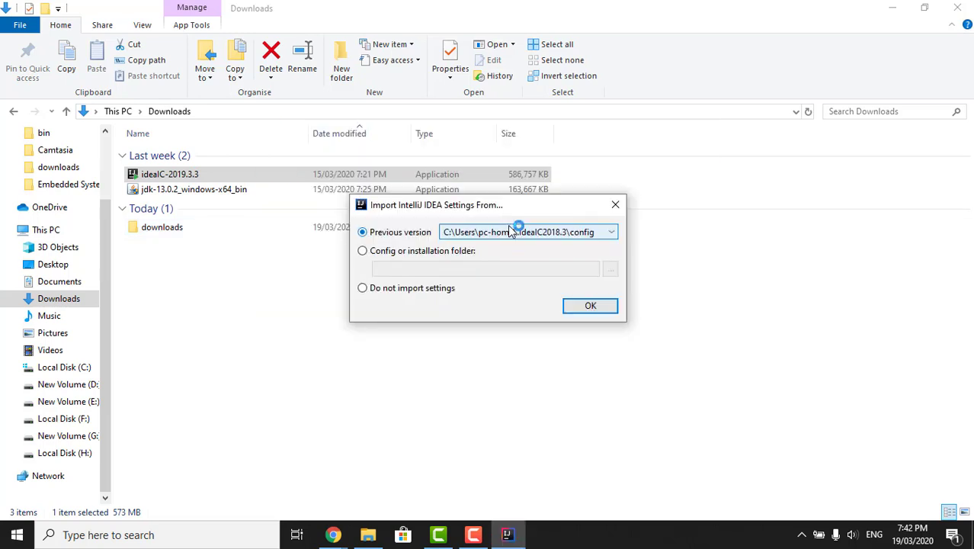
click(389, 290)
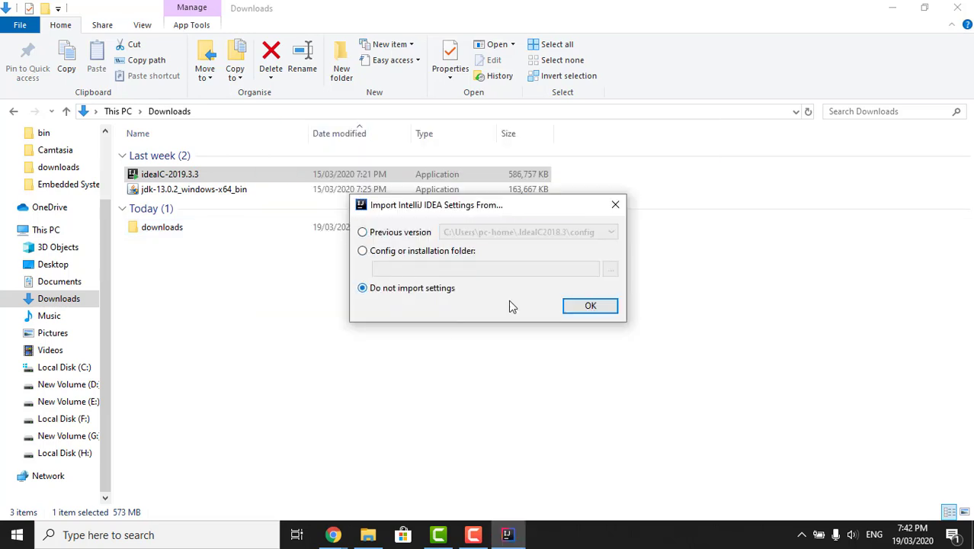
click(587, 305)
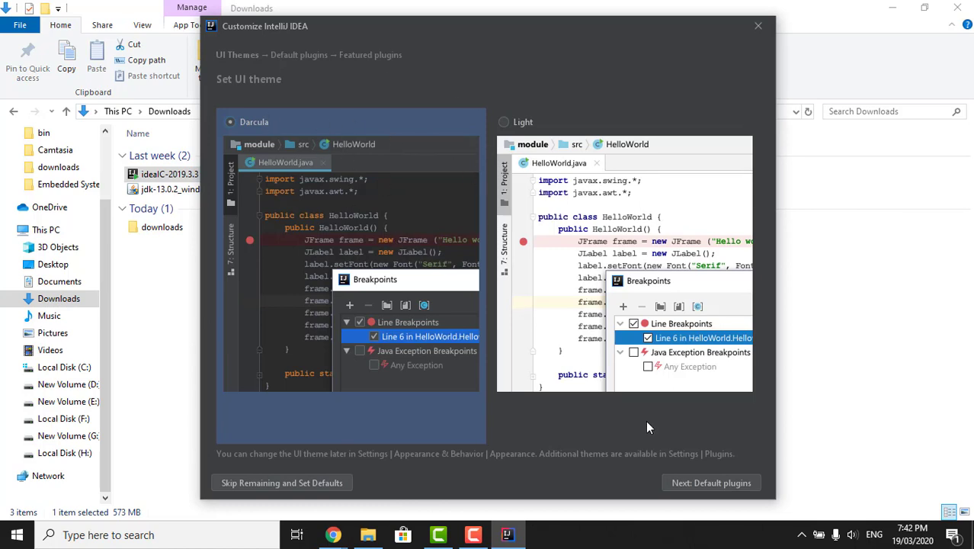
Complete the initial customization with the Darcula theme and the default plugins, adding no featured plugins
click(706, 486)
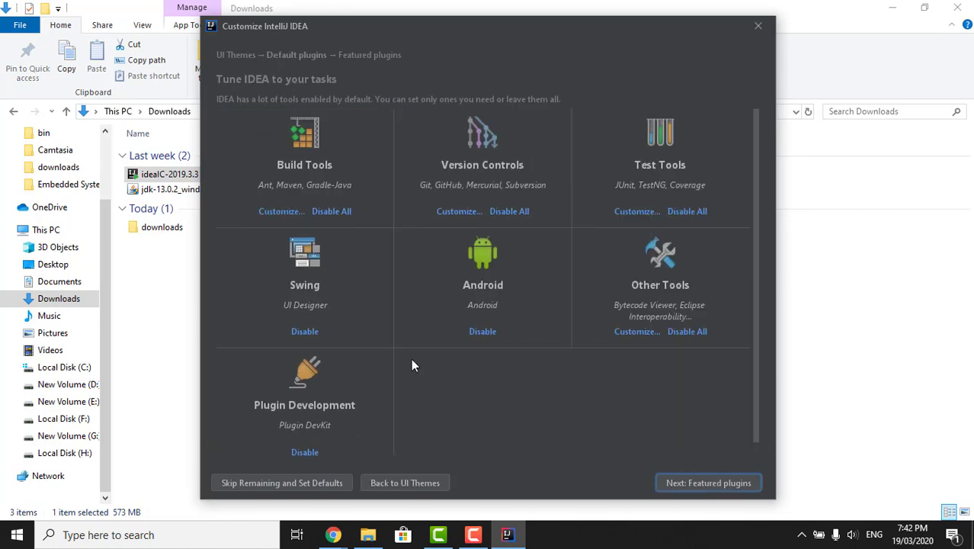
click(703, 482)
click(700, 482)
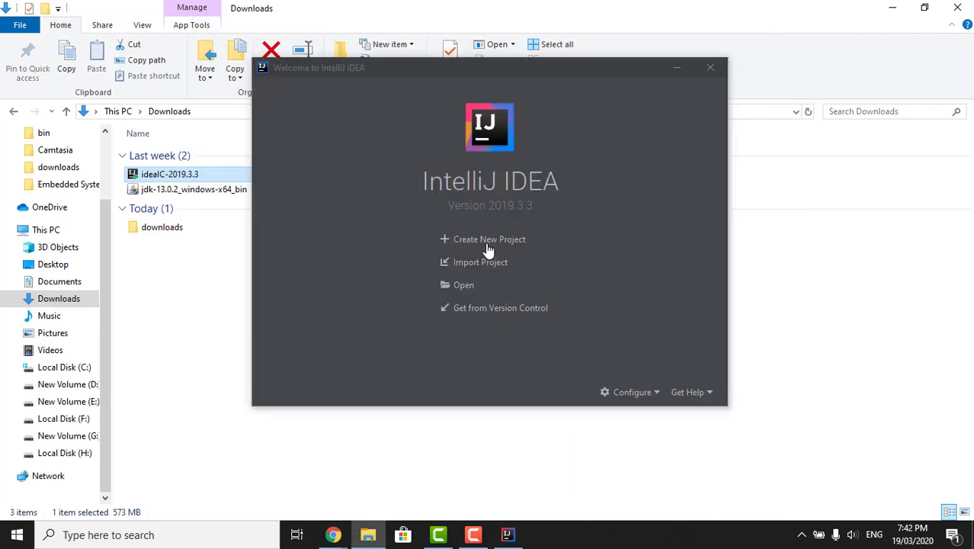
For a new Java project, add the JDK home C:\Program Files\Java\jdk-13.0.2 and choose 13 (java version "13.0.2") as the project SDK
click(488, 242)
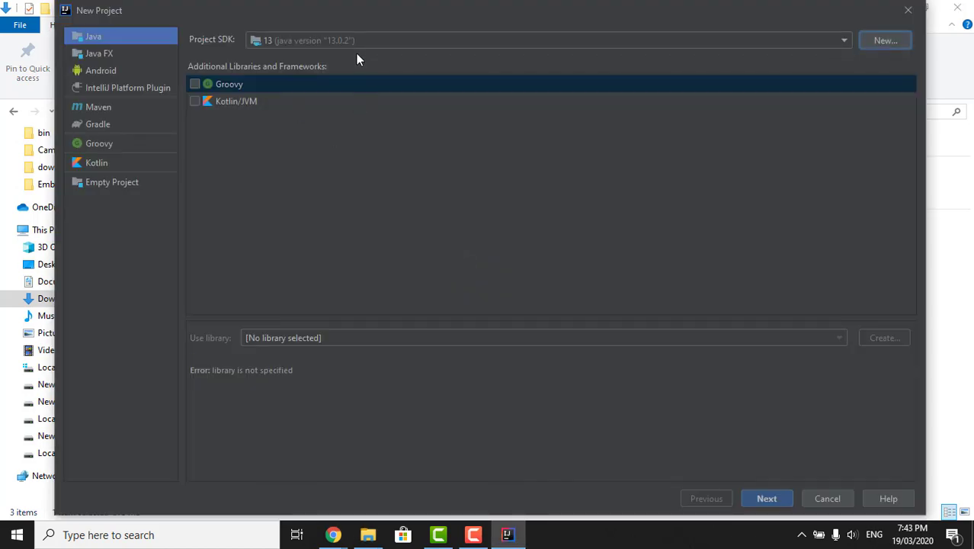
click(843, 42)
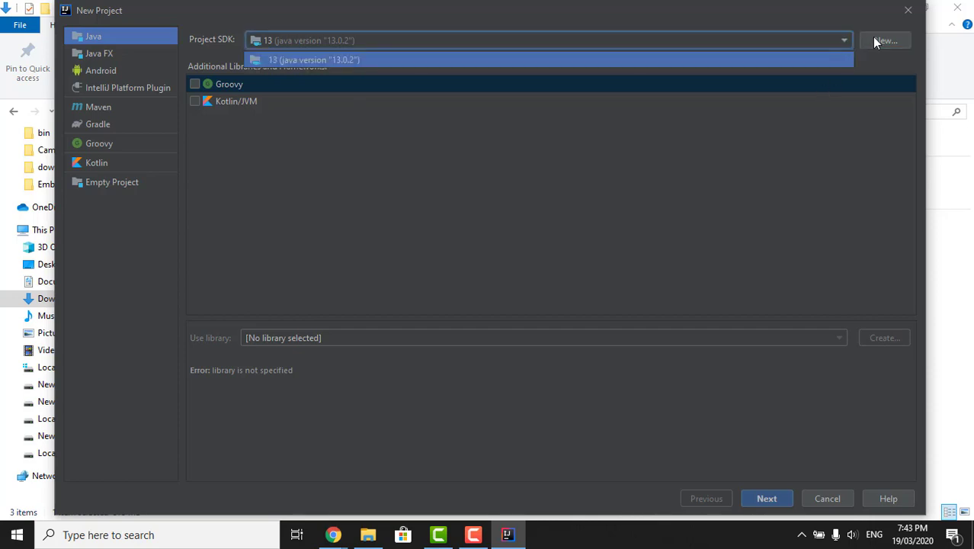
click(875, 42)
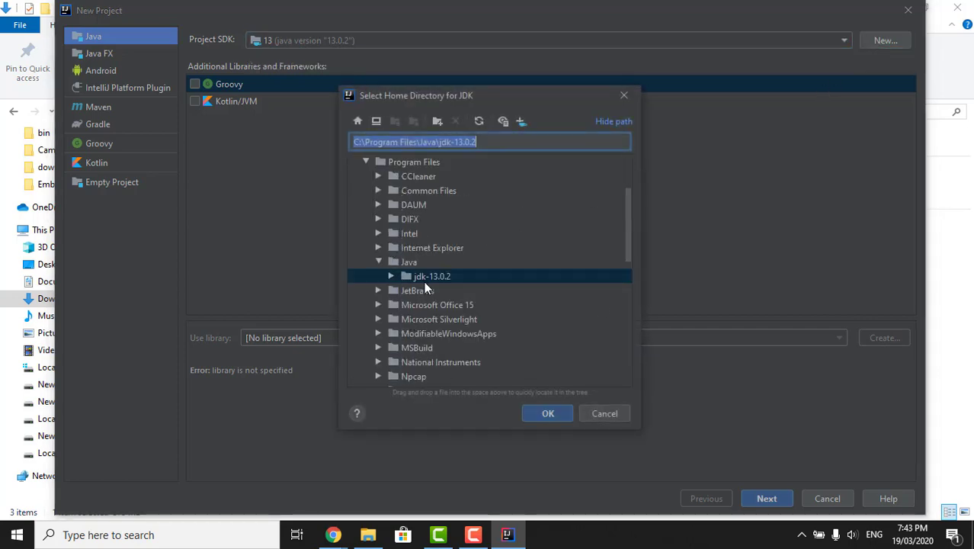
double_click(425, 279)
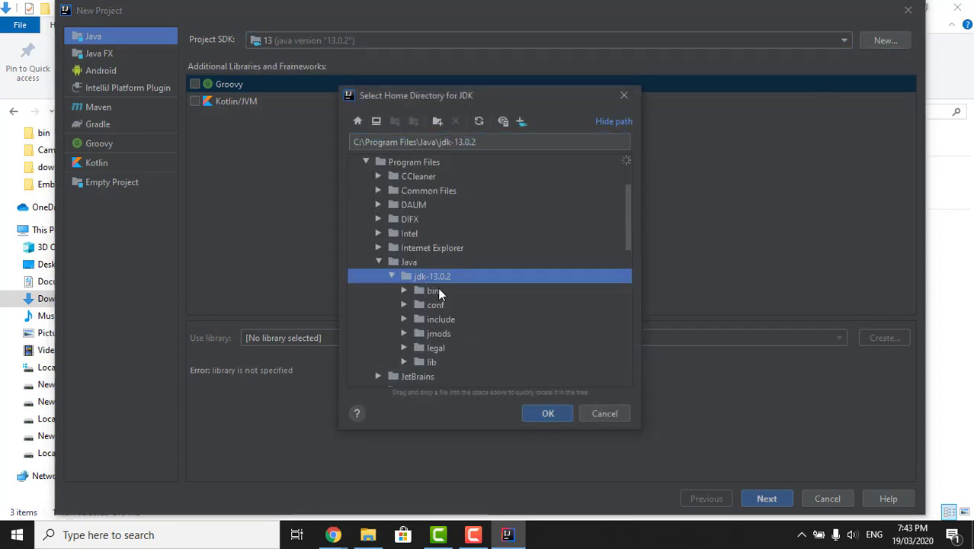
click(548, 414)
click(291, 45)
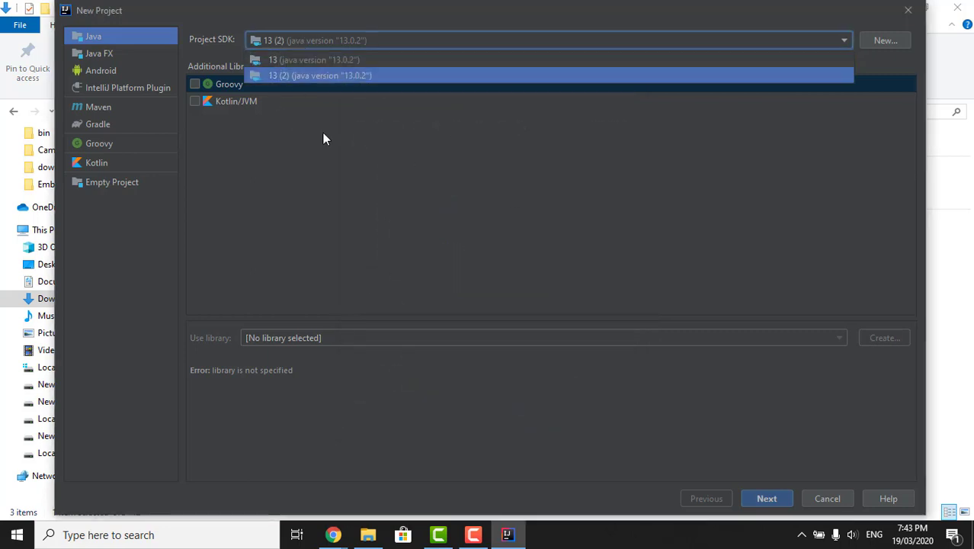
click(298, 60)
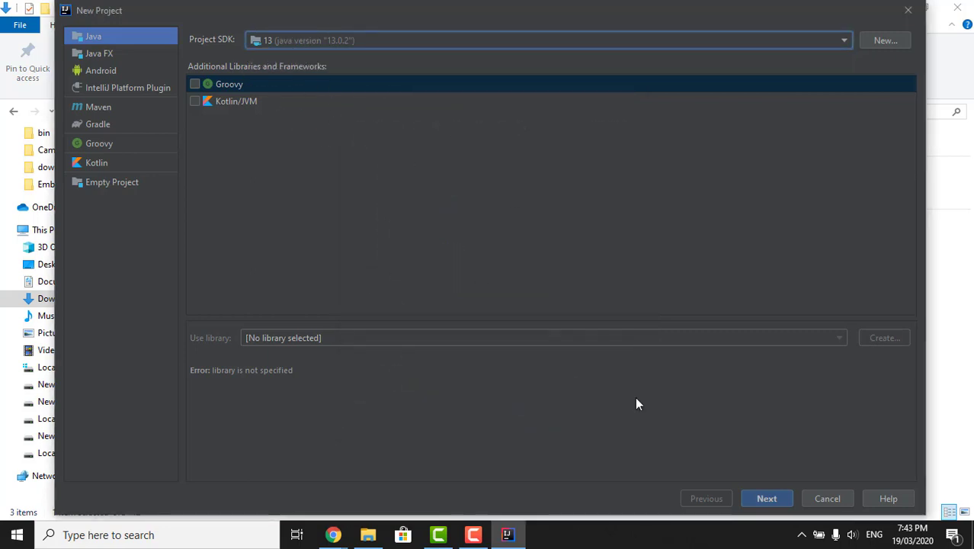
Create the project without a template, naming it TestProject and keeping the default IdeaProjects location
click(766, 498)
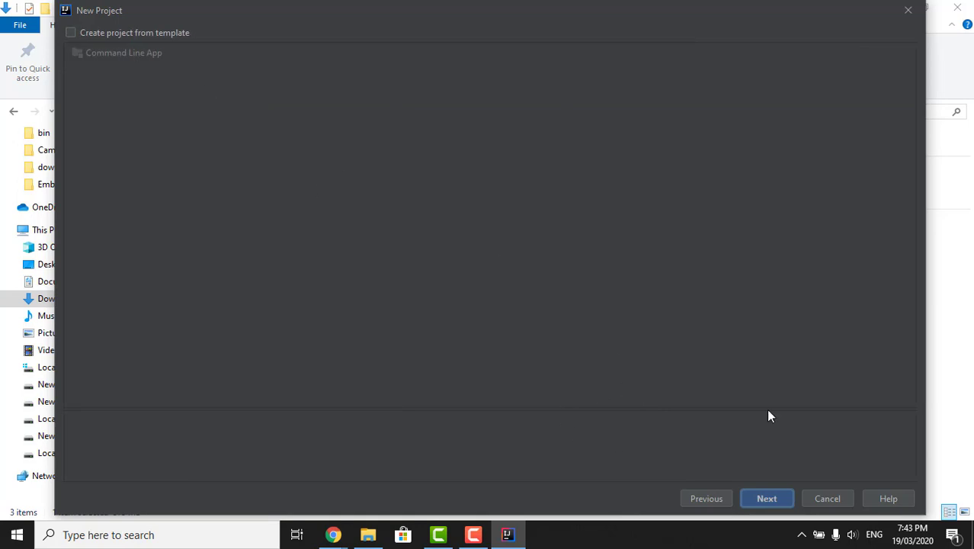
click(764, 499)
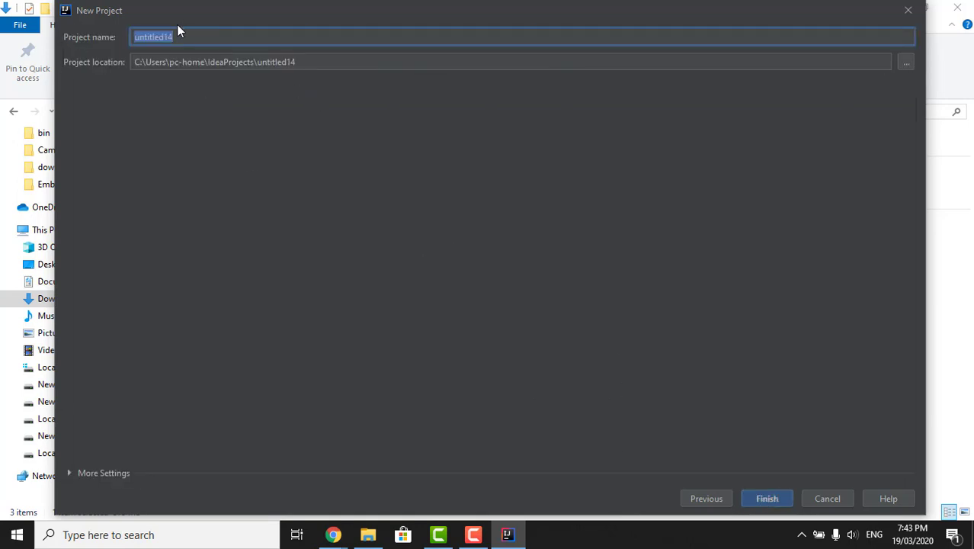
text(TestProject)
drag(331, 64, 101, 77)
click(768, 499)
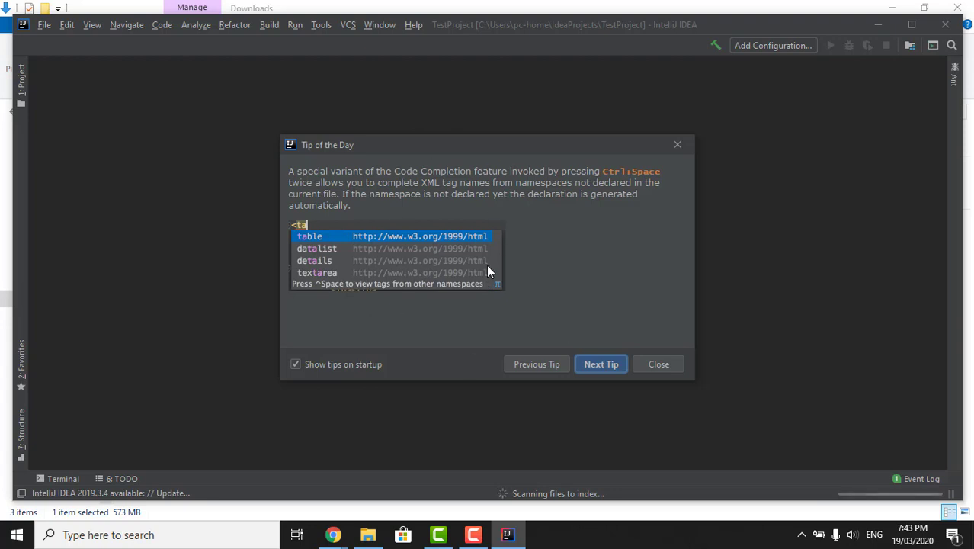
Dismiss the Tip of the Day dialog and show the project's file tree
click(327, 365)
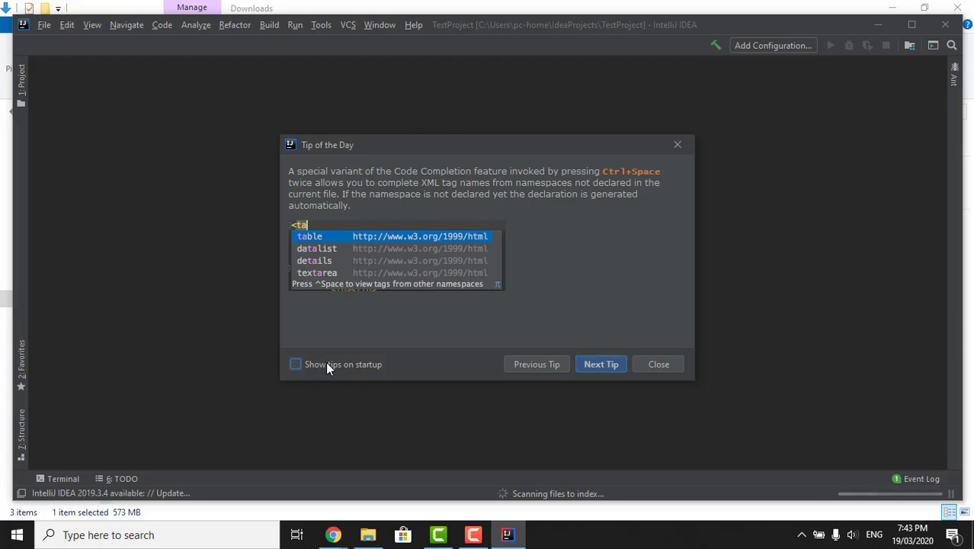
click(327, 364)
click(657, 364)
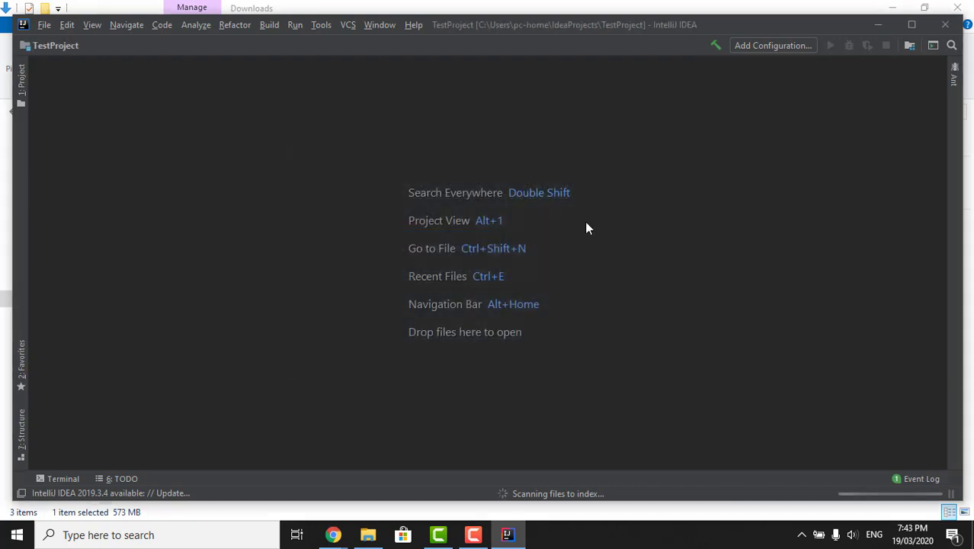
key(alt+1)
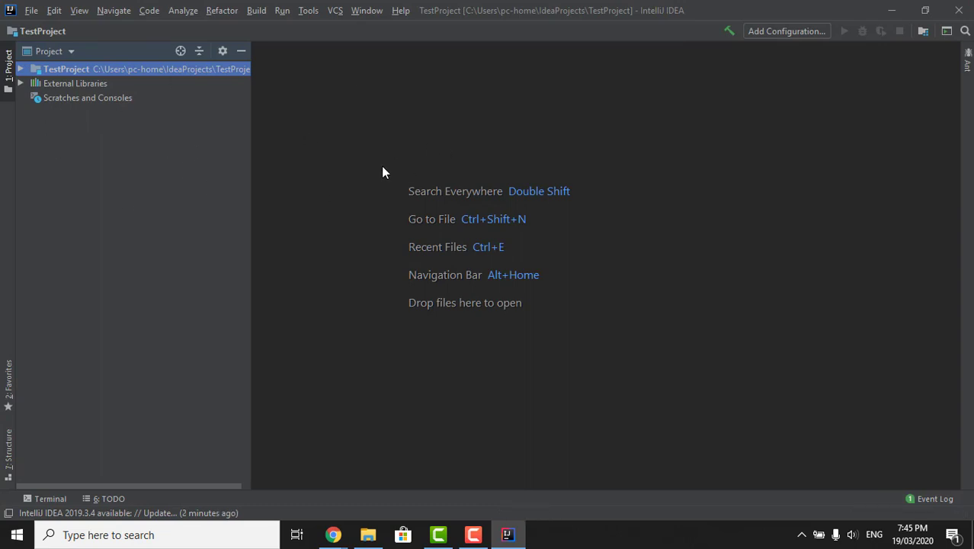
Create a new Java class named TestClass in the src folder of TestProject
click(21, 70)
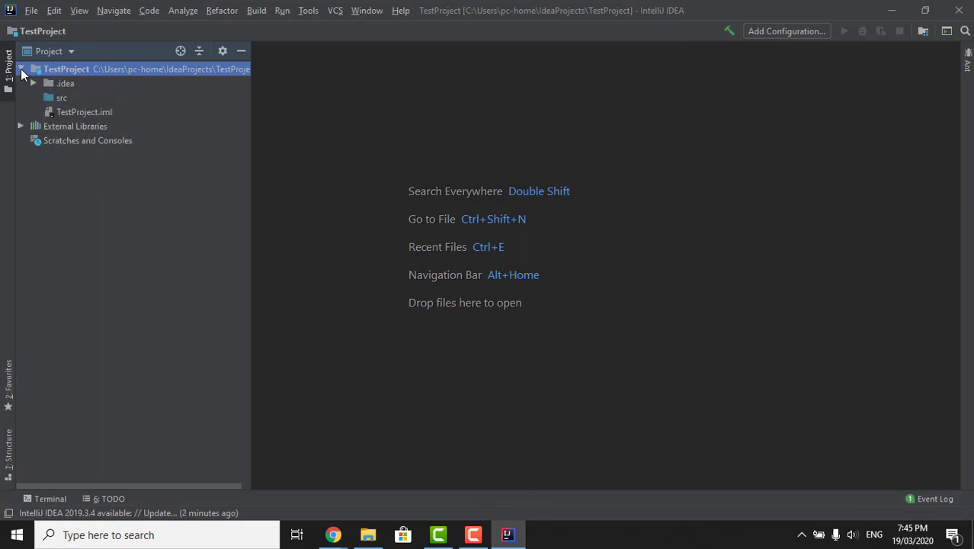
click(49, 98)
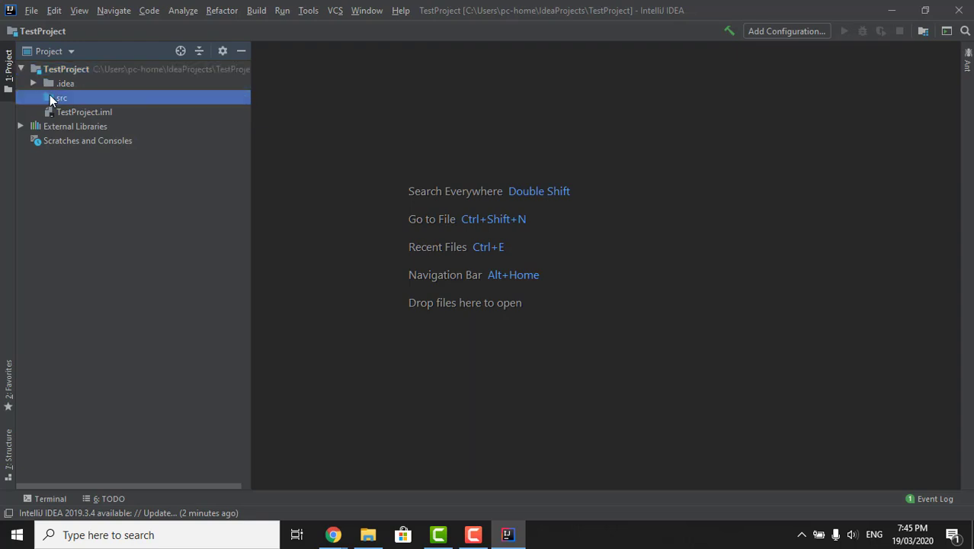
right_click(59, 97)
mouse_move(87, 100)
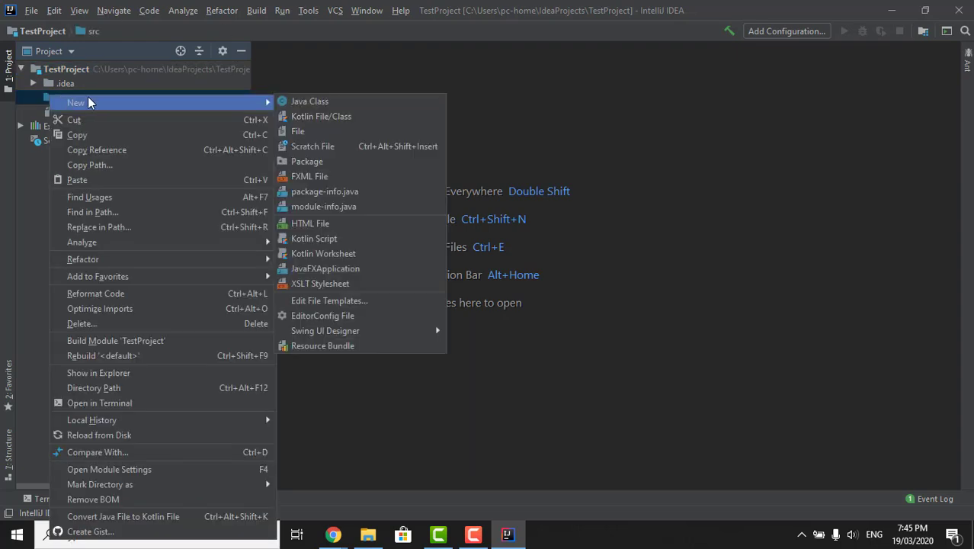
click(293, 100)
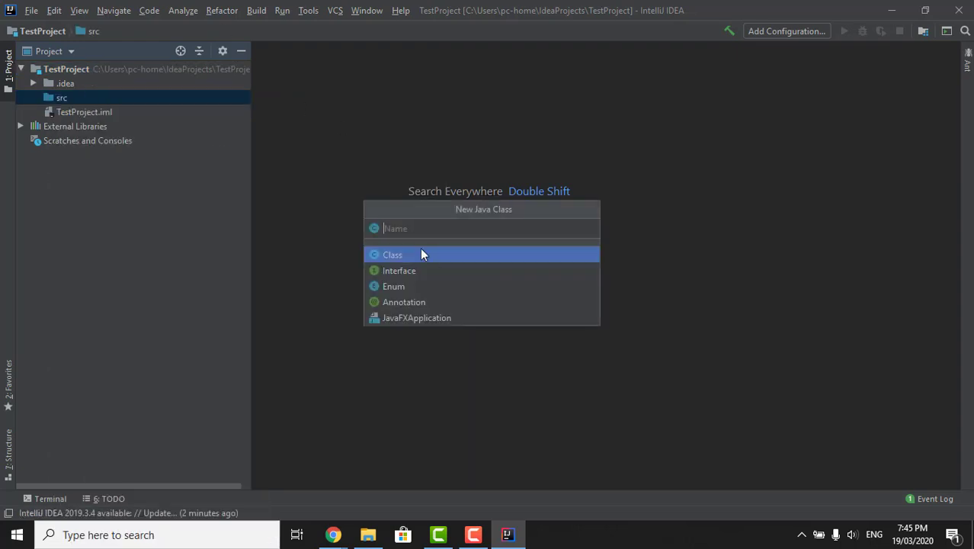
text(TestClas)
key(Return)
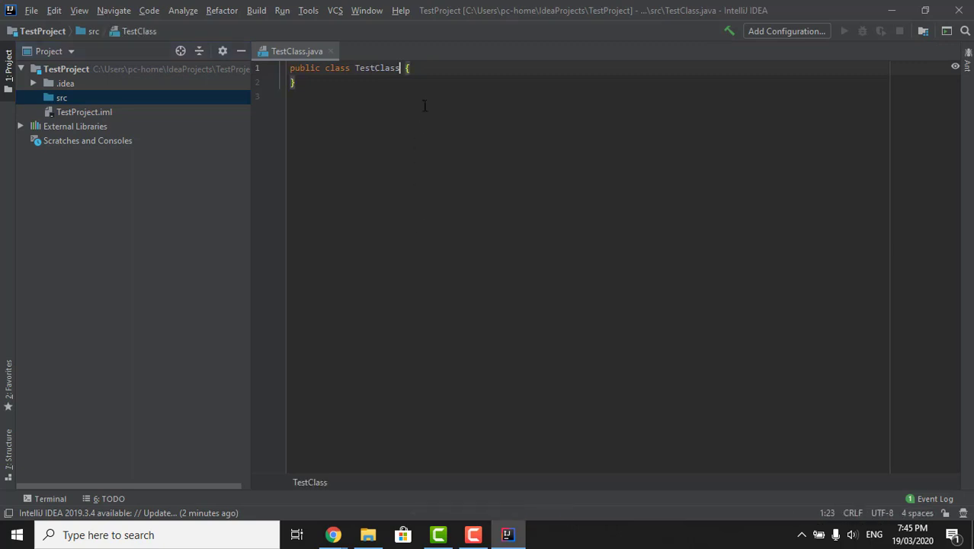
Add a main method to TestClass using the psvm live template
click(425, 70)
key(Return)
text(p)
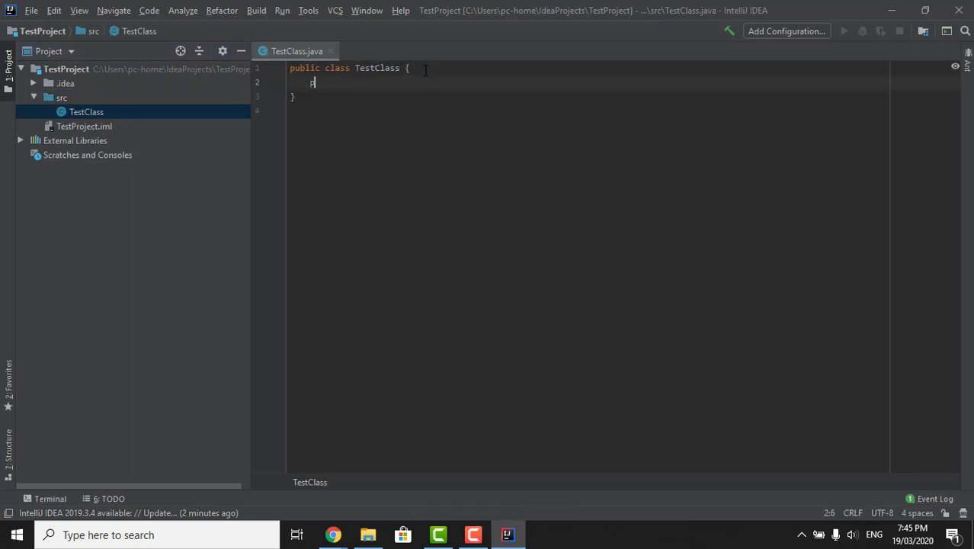
text(svm)
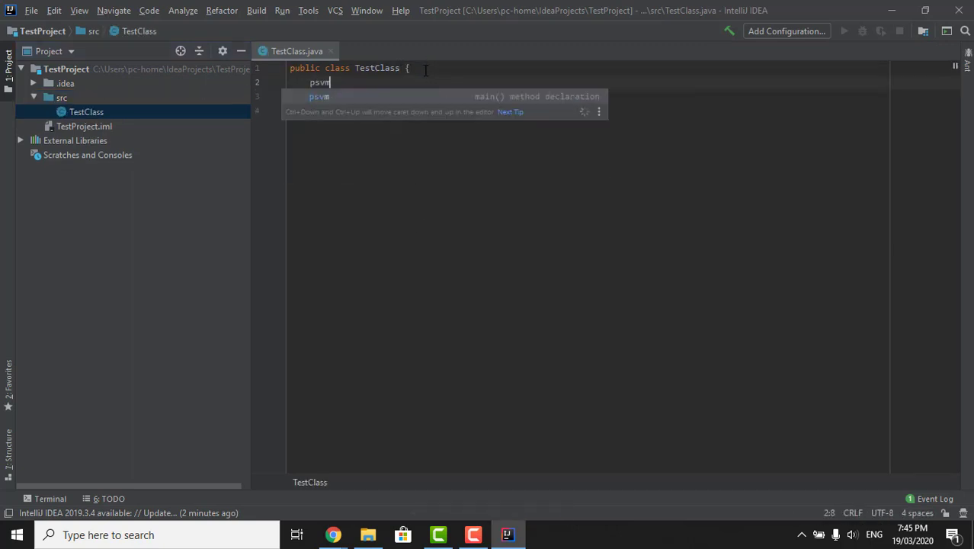
key(Return)
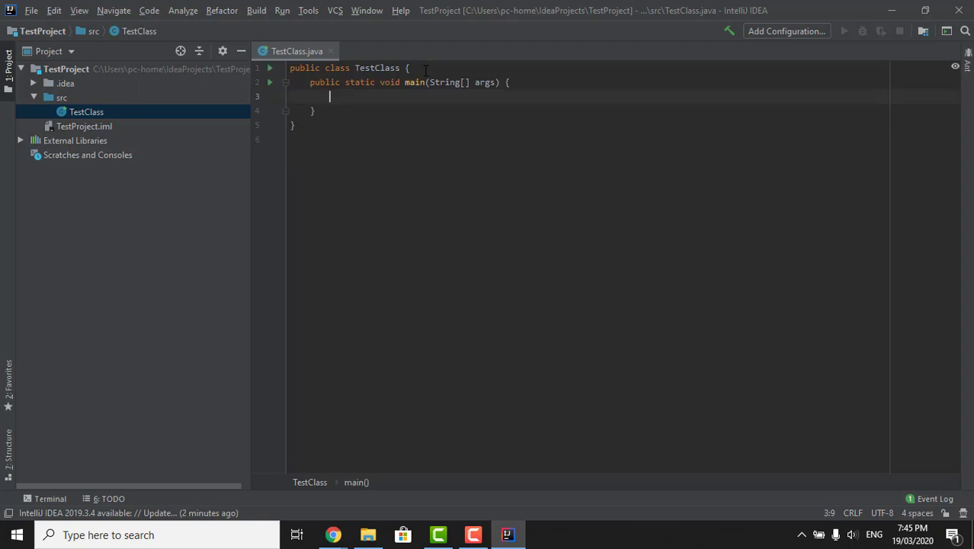
Inside main, add a System.out.println statement that prints "Java is installed correctly!" using the sout template
text(sout)
key(Tab)
text(")
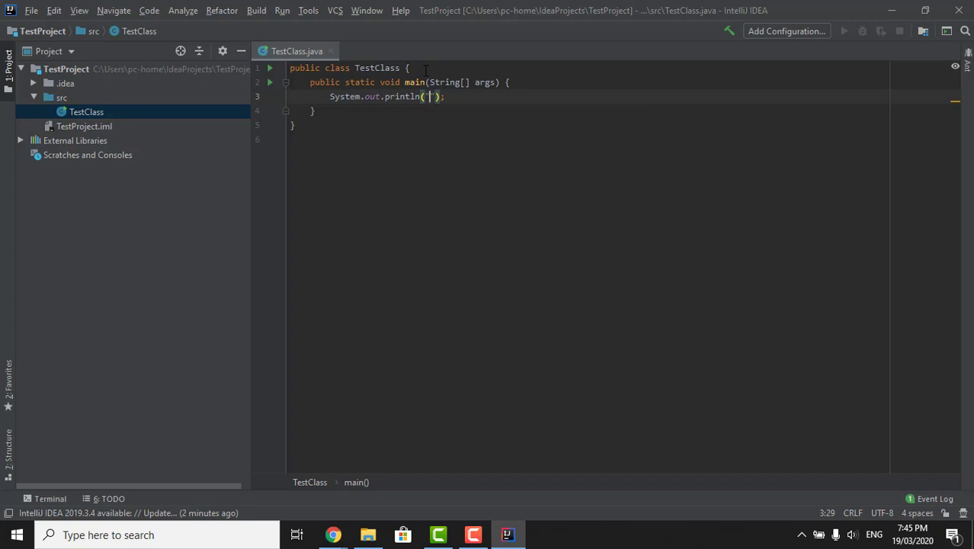
text(Java is installed correctly!)
Run the main method of TestClass and highlight the printed line in the run output
click(499, 120)
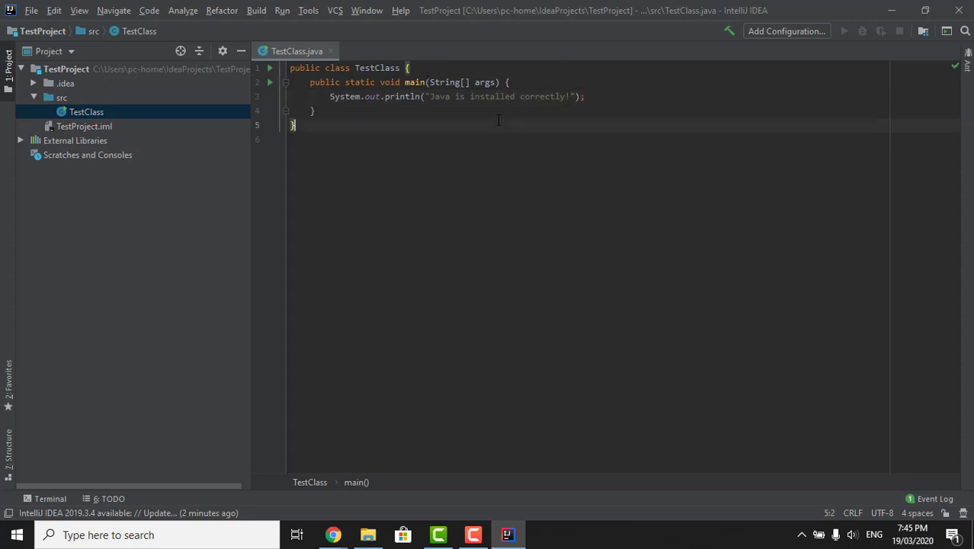
right_click(498, 119)
click(539, 314)
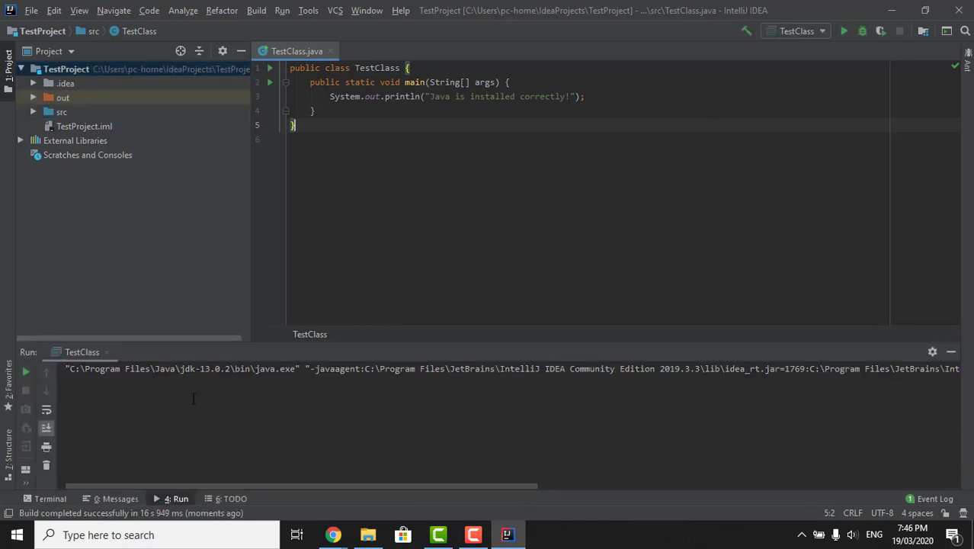
drag(213, 382, 29, 391)
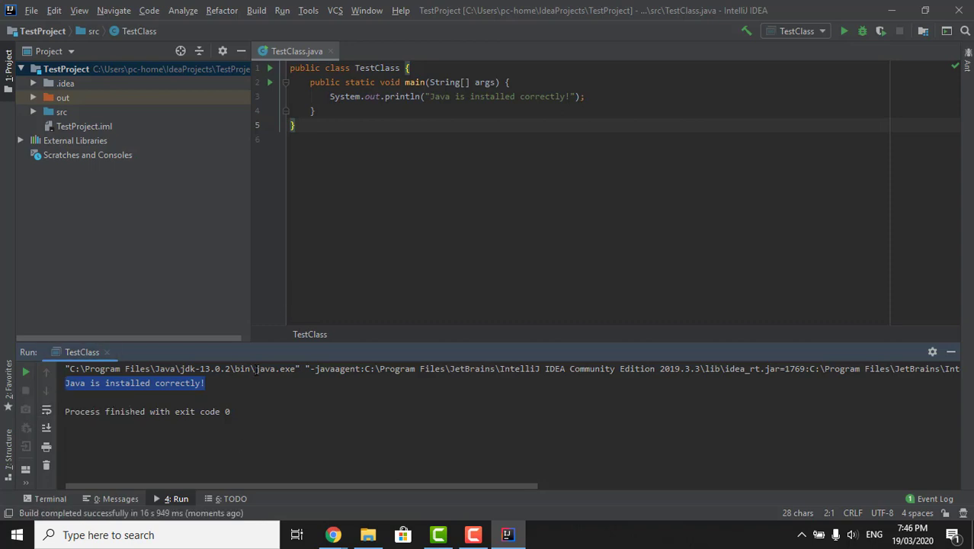
click(442, 111)
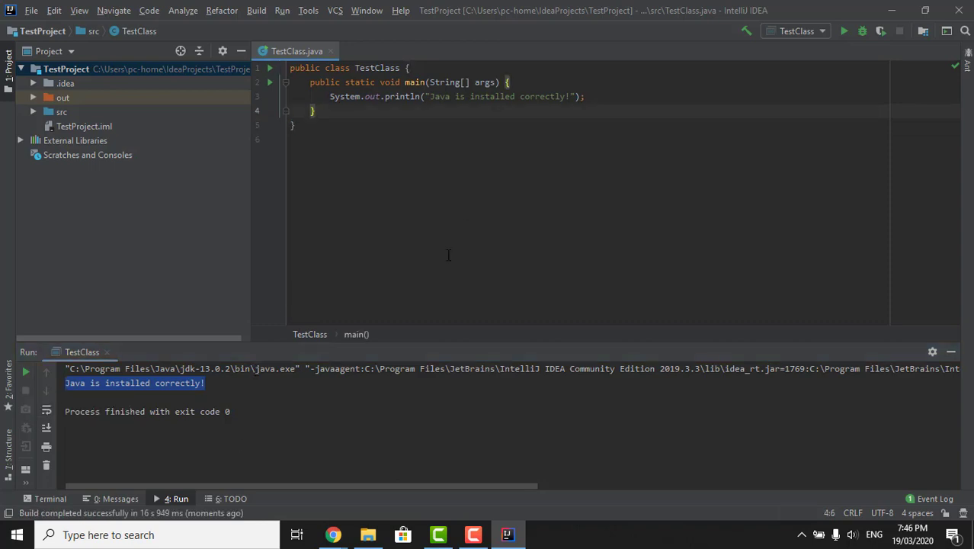